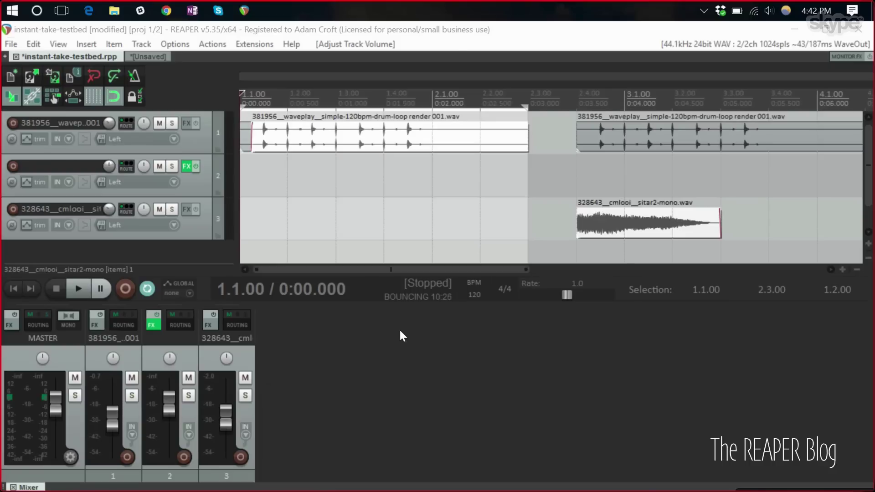
Step: Search the actions list for the 'instant' scripts, then close the list
click(214, 48)
click(220, 59)
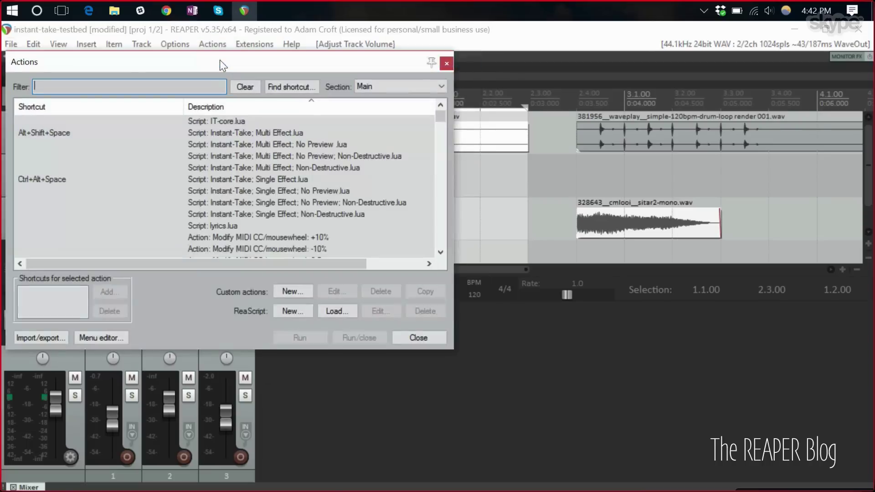
text(instant)
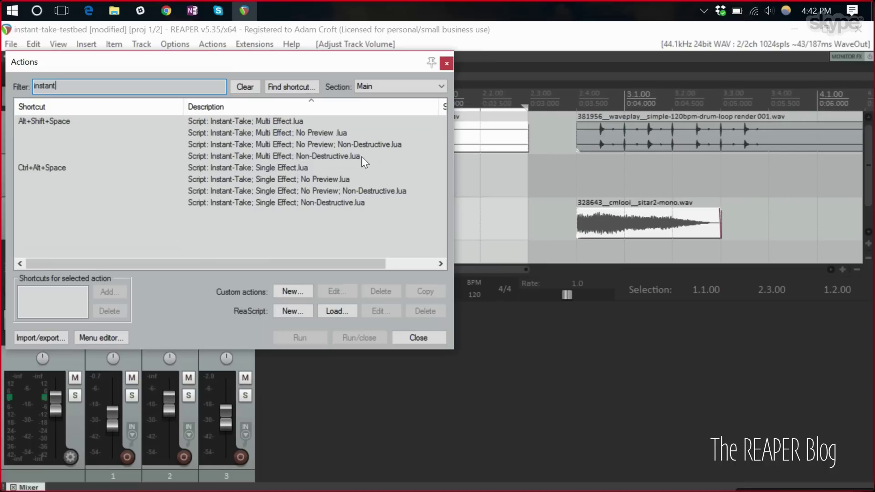
click(409, 341)
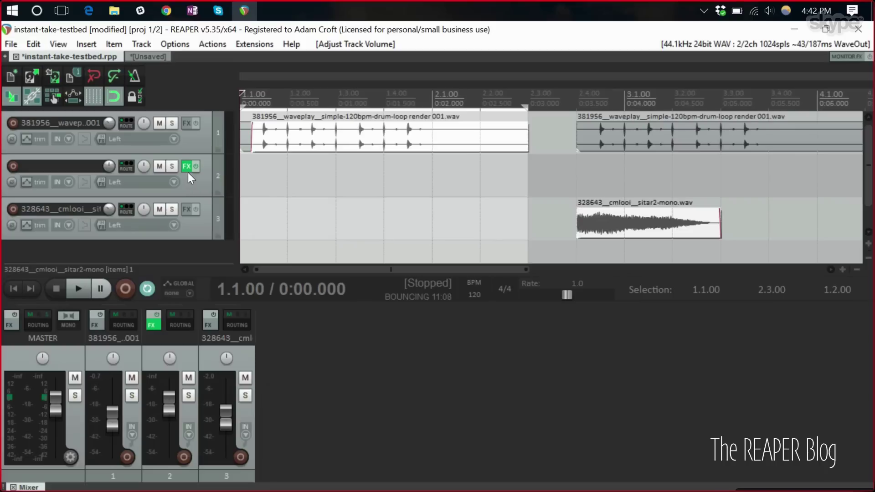
Step: Rename track 2 to 'Effect Track' and show its FX chain with ReaEQ
click(55, 167)
double_click(56, 167)
text(Effect Track)
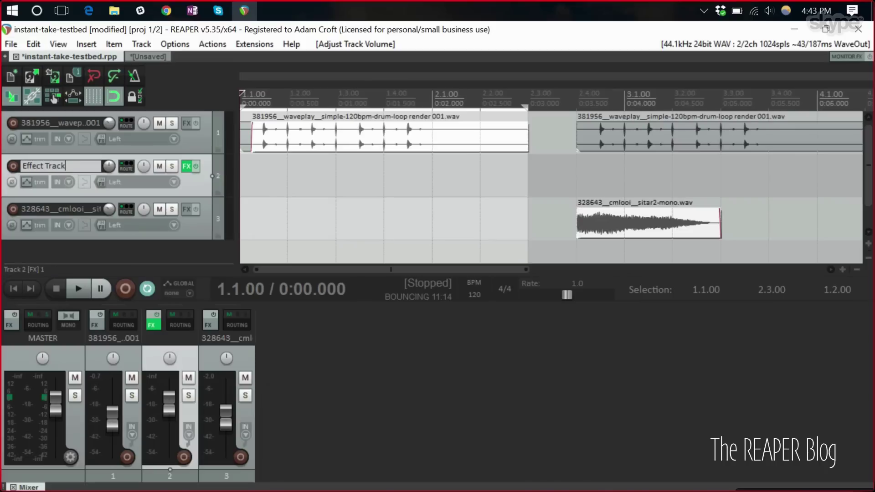
key(Return)
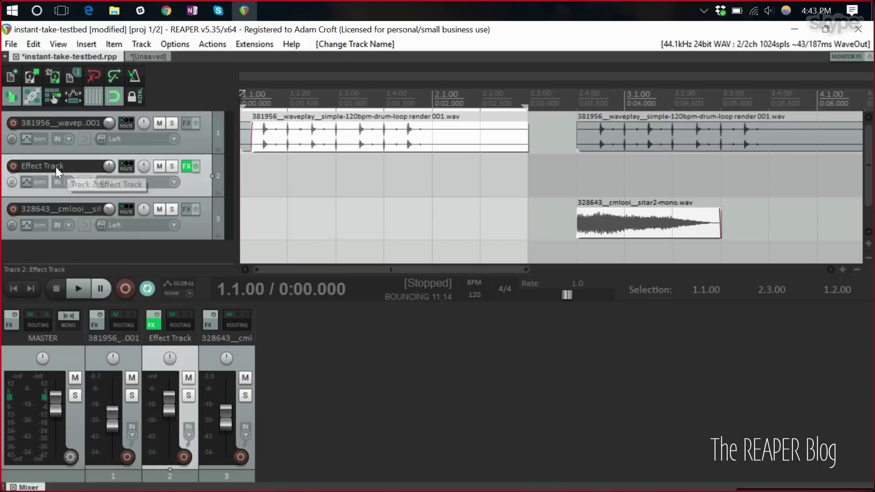
click(183, 167)
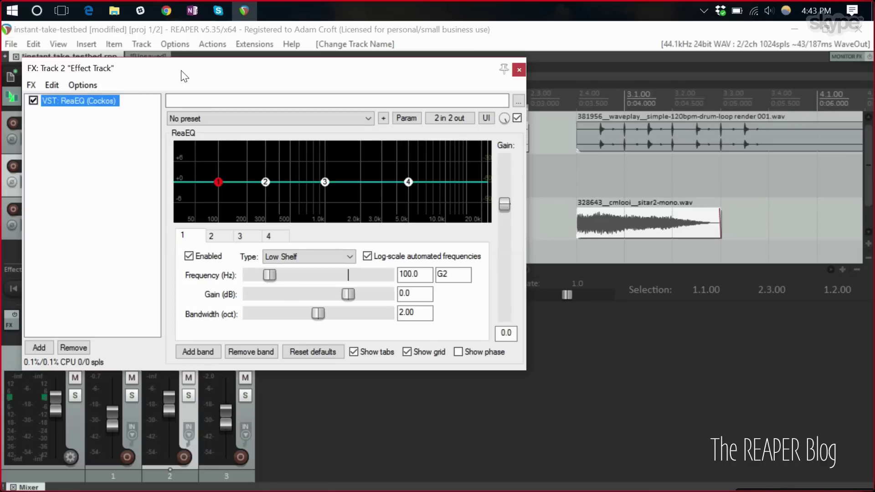
Step: Move the ReaEQ window to the lower right and select the first drum loop on track 1
drag(184, 76, 206, 96)
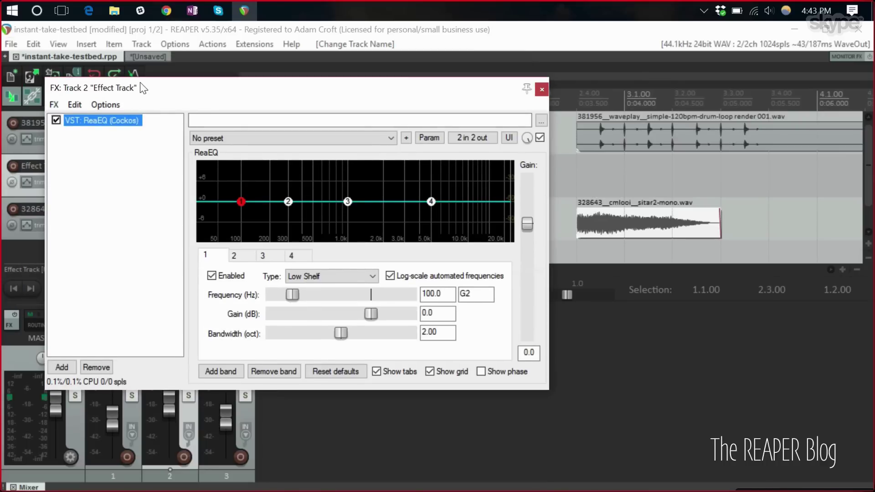
drag(143, 88, 366, 103)
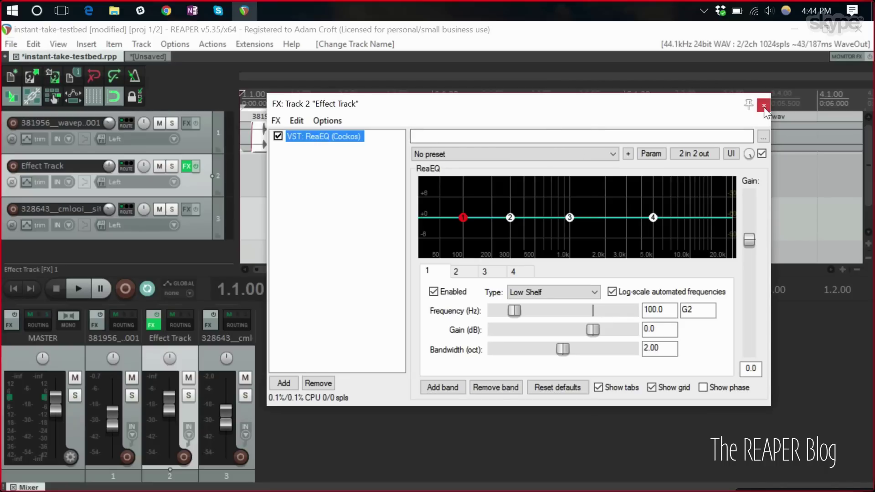
drag(705, 108, 730, 171)
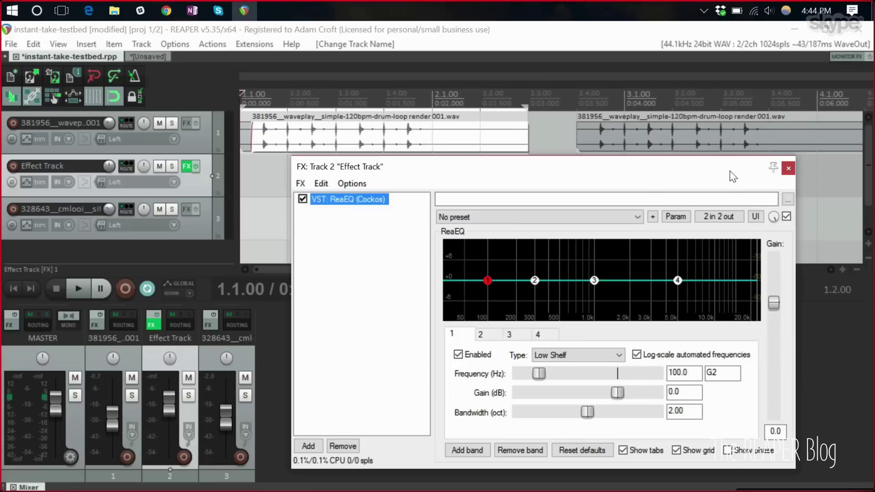
drag(531, 167, 669, 317)
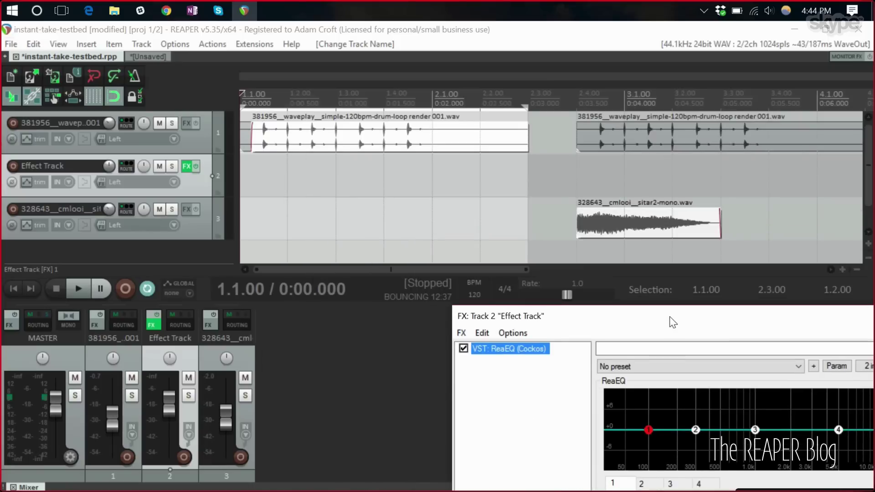
click(402, 146)
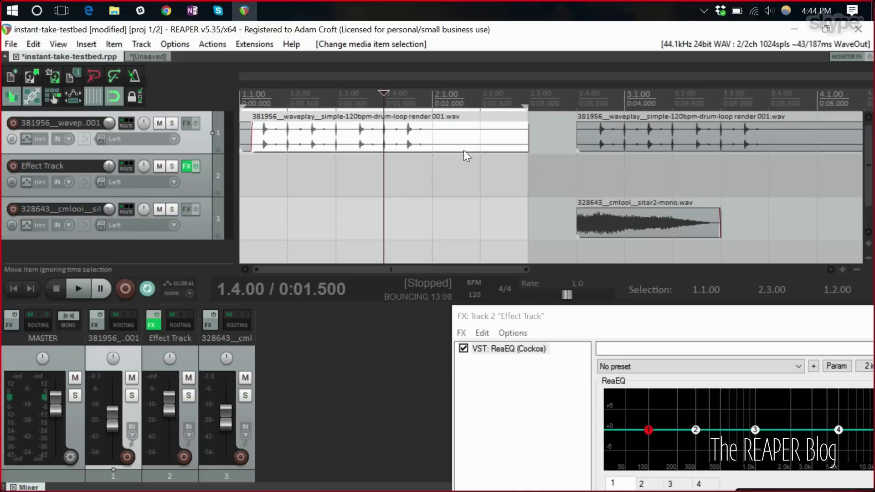
Step: Send the first drum loop to the Effect Track with Ctrl+I and select ReaEQ band 4
click(646, 144)
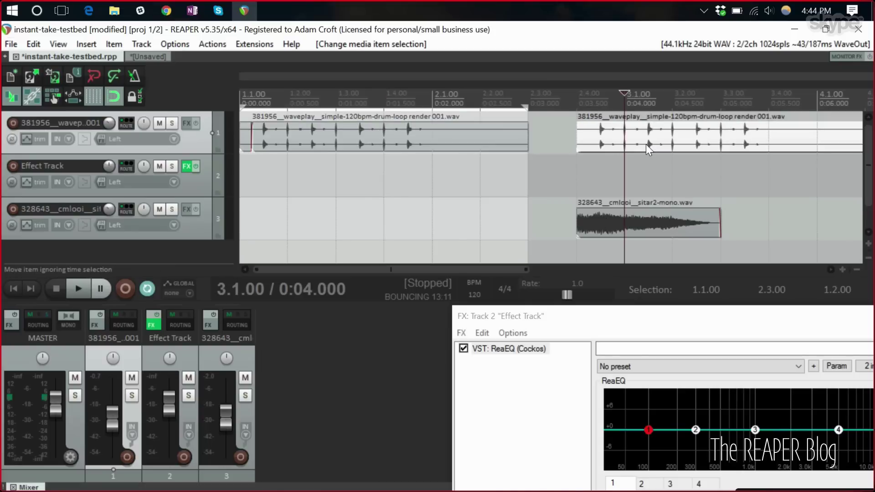
click(488, 144)
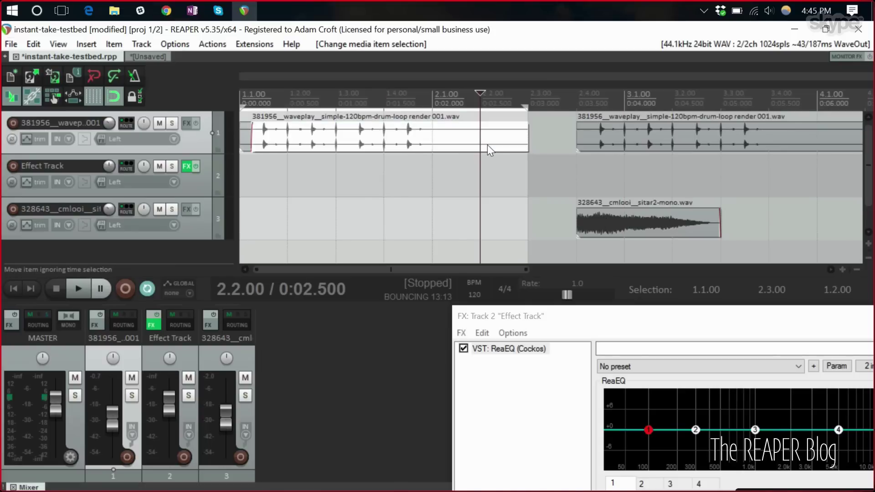
key(ctrl)
key(ctrl+i)
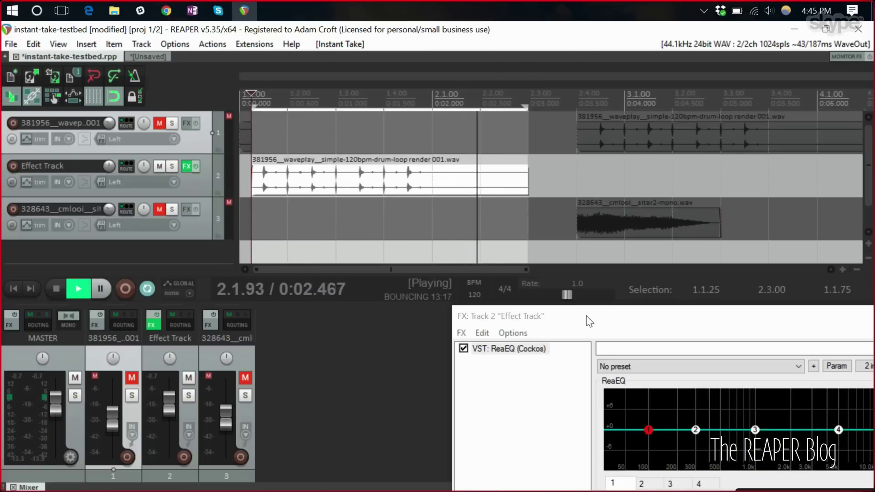
drag(588, 322, 512, 172)
click(761, 281)
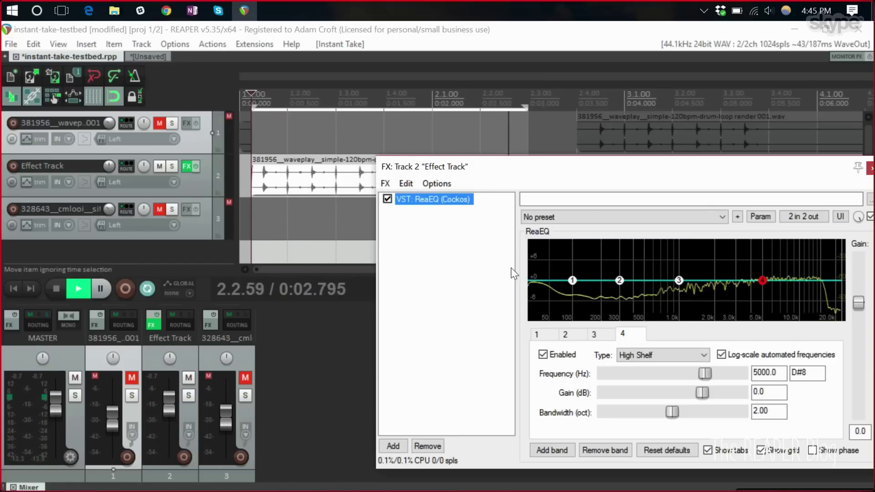
Step: Drop ReaEQ's band 4 high shelf to -inf dB at 1260.6 Hz, then bring up Take Effects
mouse_move(762, 281)
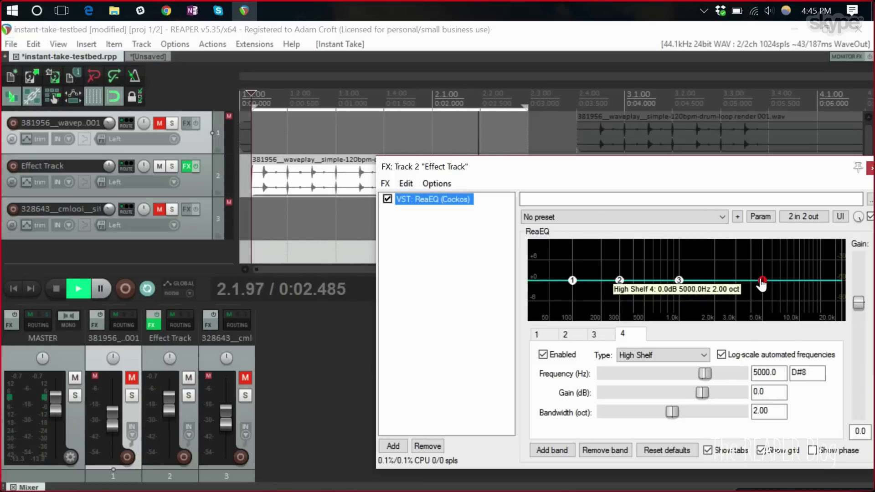
drag(761, 279, 688, 347)
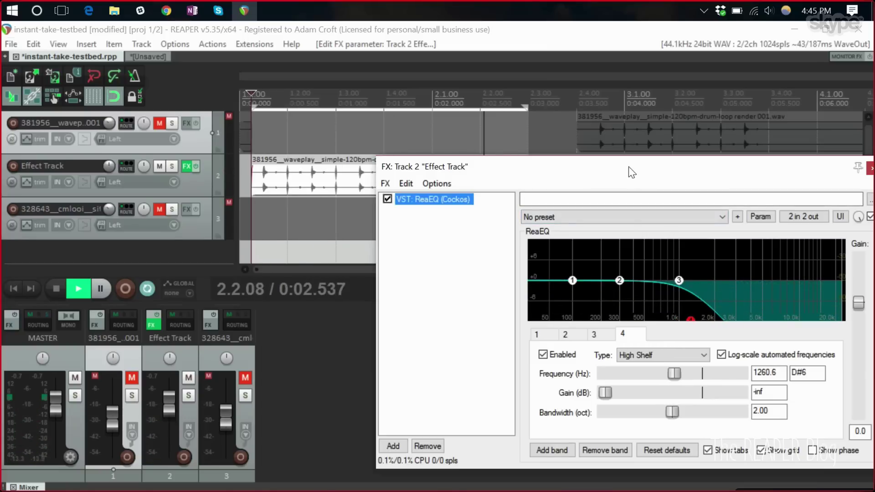
drag(629, 167, 612, 167)
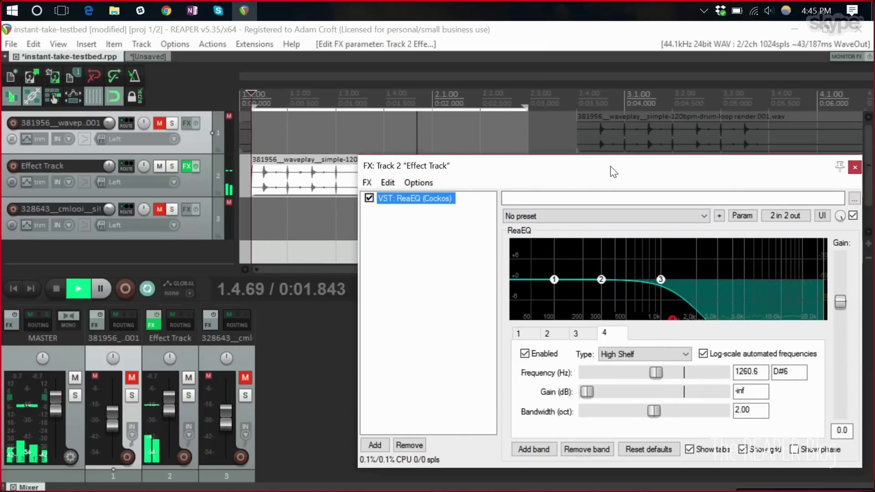
key(ctrl+shift+t)
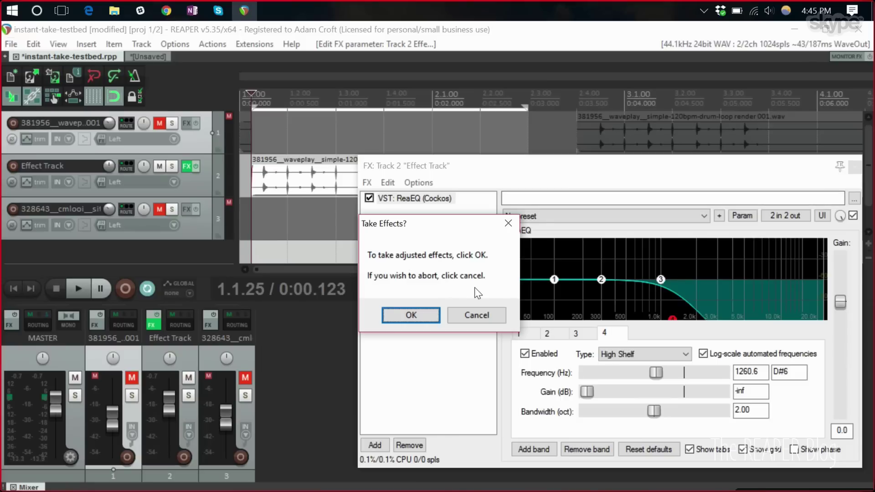
Step: Accept Take Effects and the note so the drum loop returns to track 1, then close the FX window
click(420, 314)
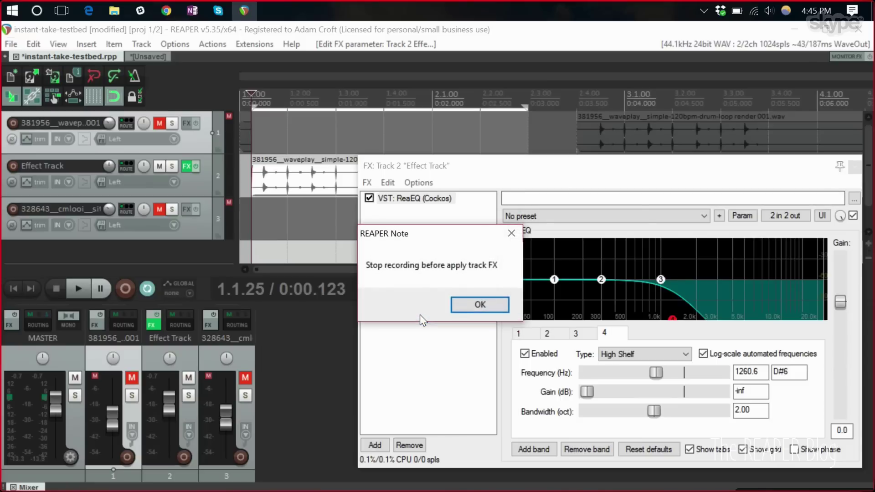
click(466, 308)
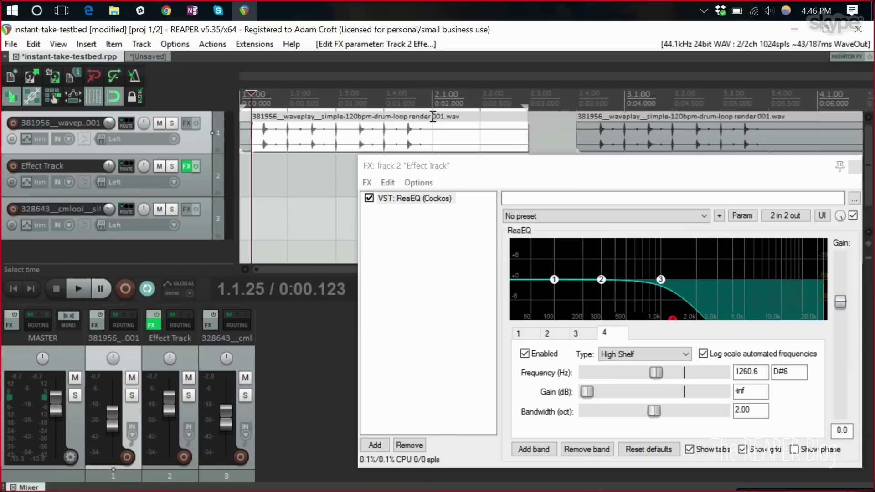
drag(797, 167, 735, 170)
click(793, 167)
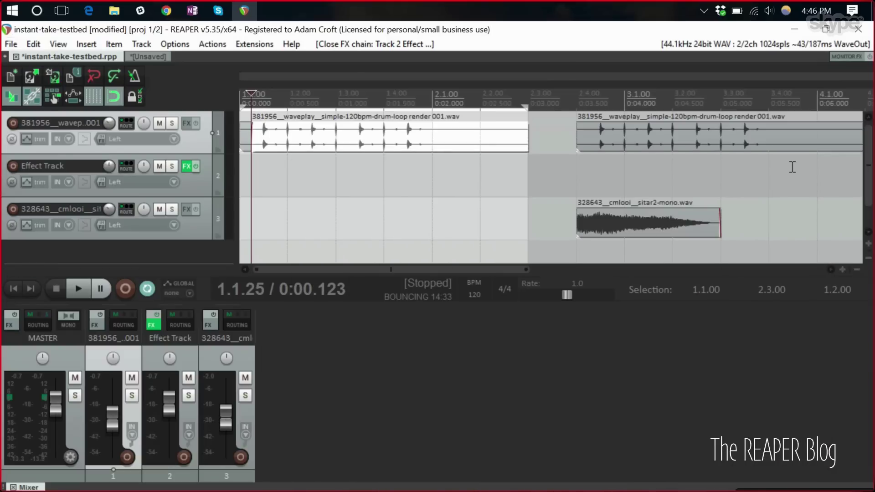
click(675, 222)
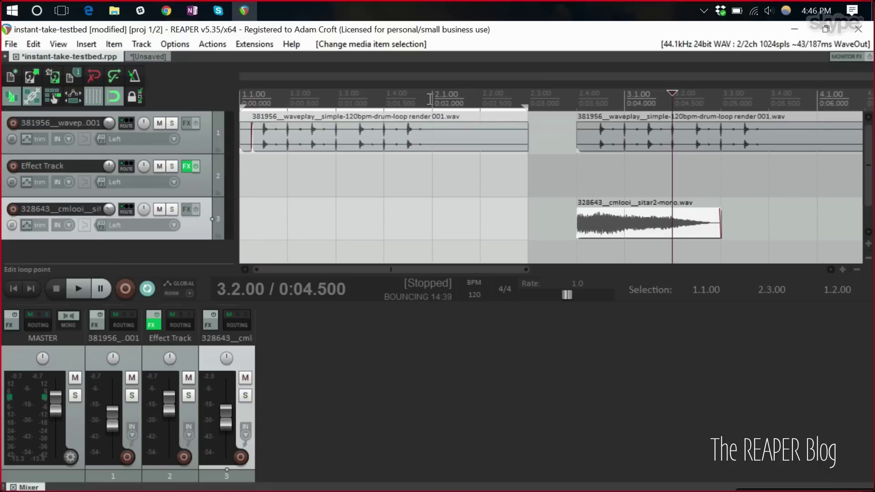
ctrl+click(416, 142)
key(shift+i)
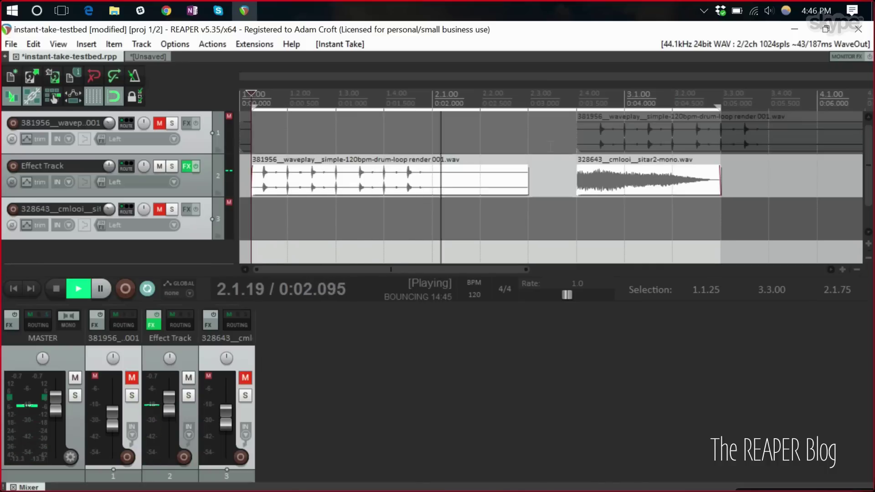
key(space)
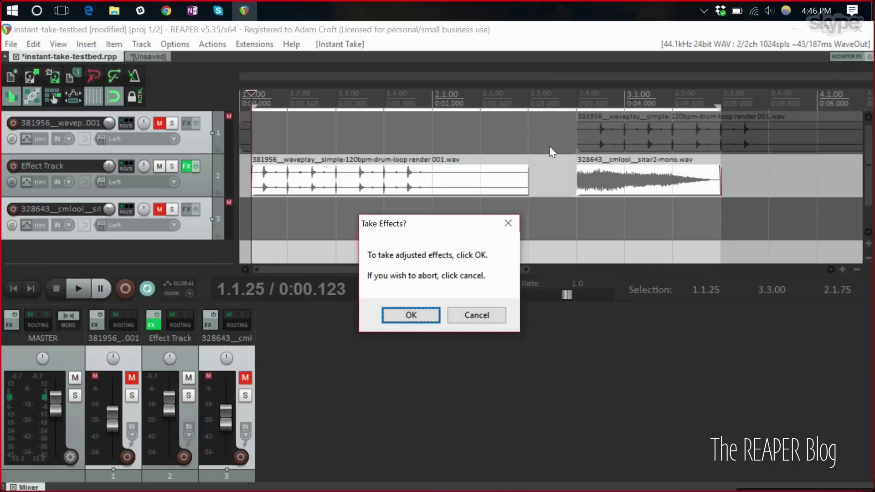
click(469, 316)
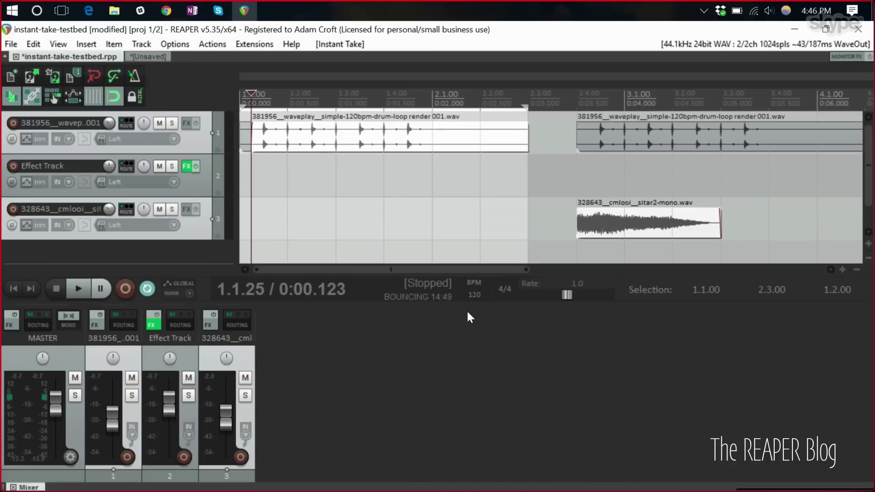